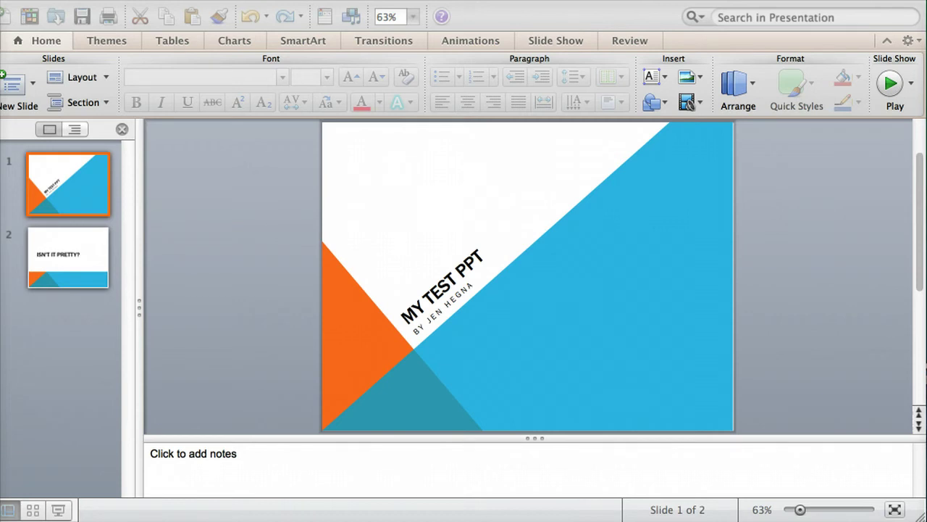
- Flip between the MY TEST PPT title slide and the ISN'T IT PRETTY? slide, then move to Chrome
{"action": "left_click", "coordinate": [69, 211]}
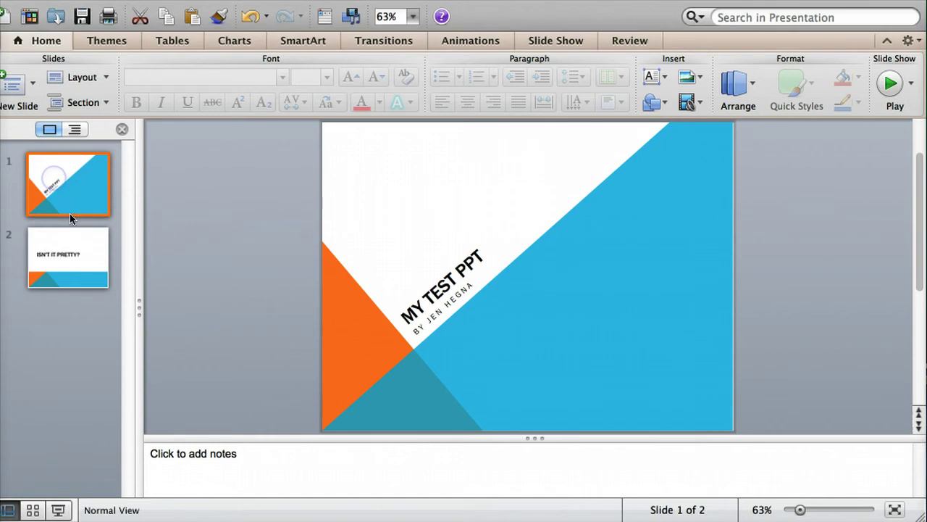
{"action": "left_click", "coordinate": [73, 257]}
{"action": "left_click", "coordinate": [71, 200]}
{"action": "left_click", "coordinate": [76, 261]}
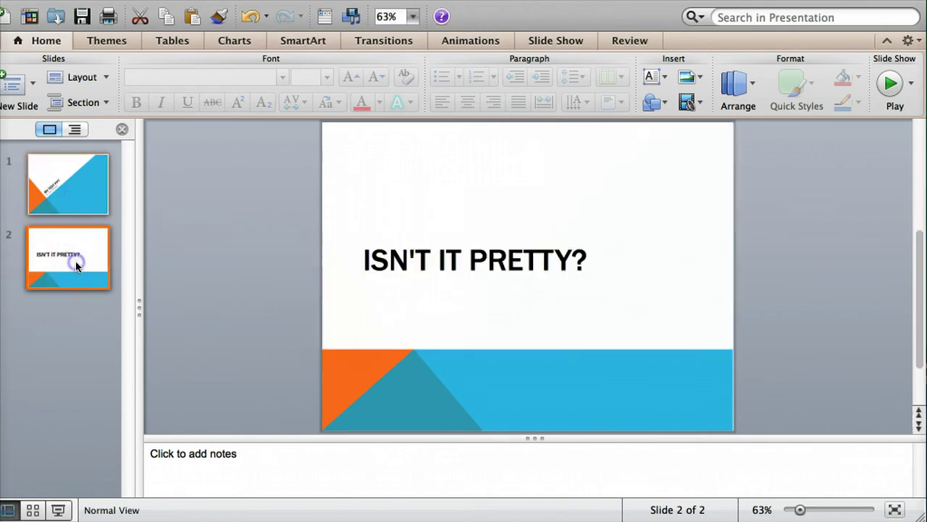
{"action": "left_click", "coordinate": [186, 369]}
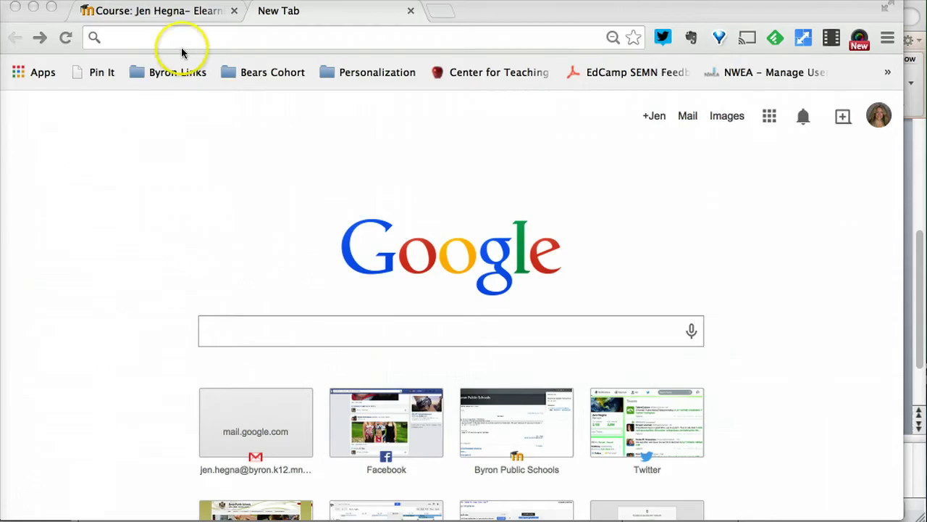
- Go to drive.google.com in Chrome to show the My Drive folder list
{"action": "left_click", "coordinate": [178, 36]}
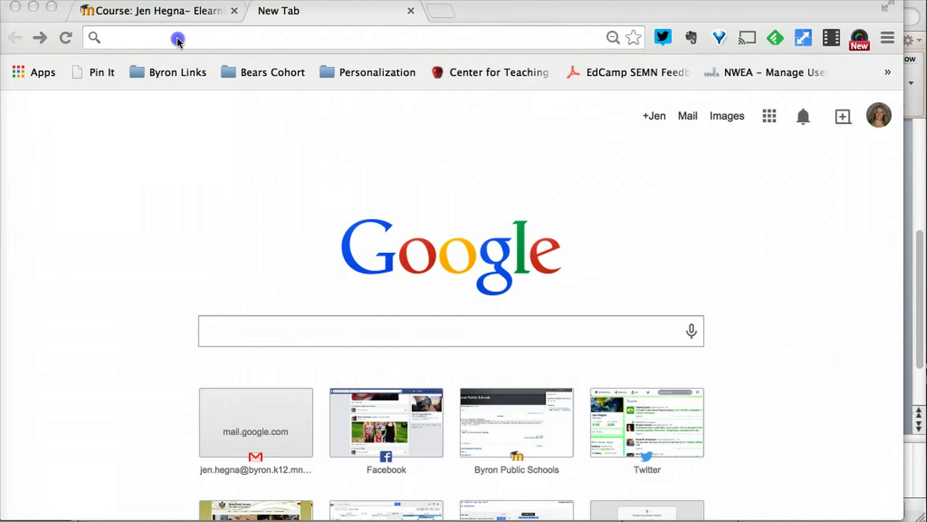
{"action": "type", "text": "drive.google.com"}
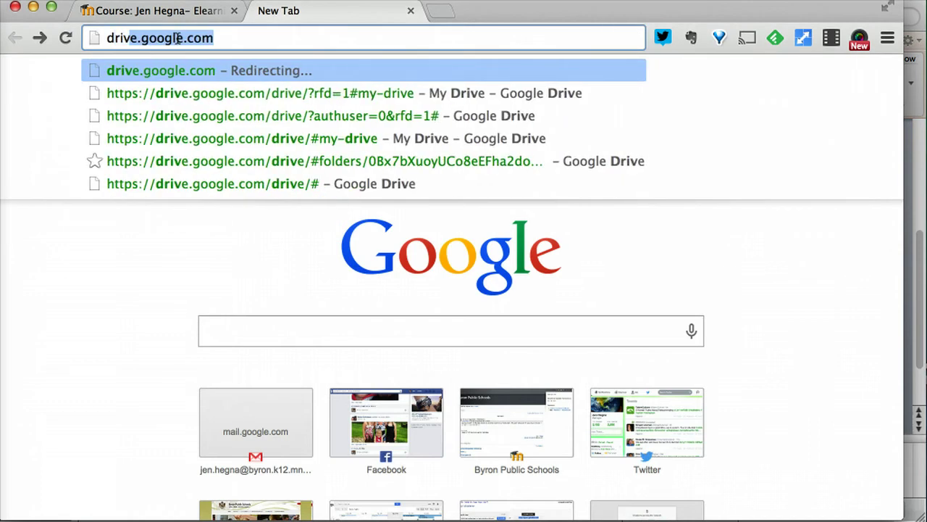
{"action": "key", "text": "Return"}
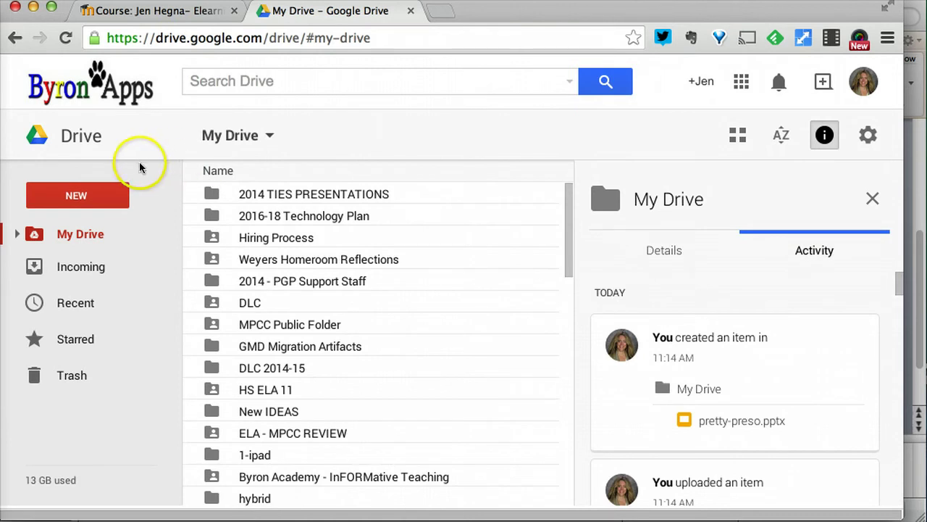
- Upload pretty-preso.pptx from the Desktop into My Drive through New > File upload
{"action": "left_click", "coordinate": [79, 200]}
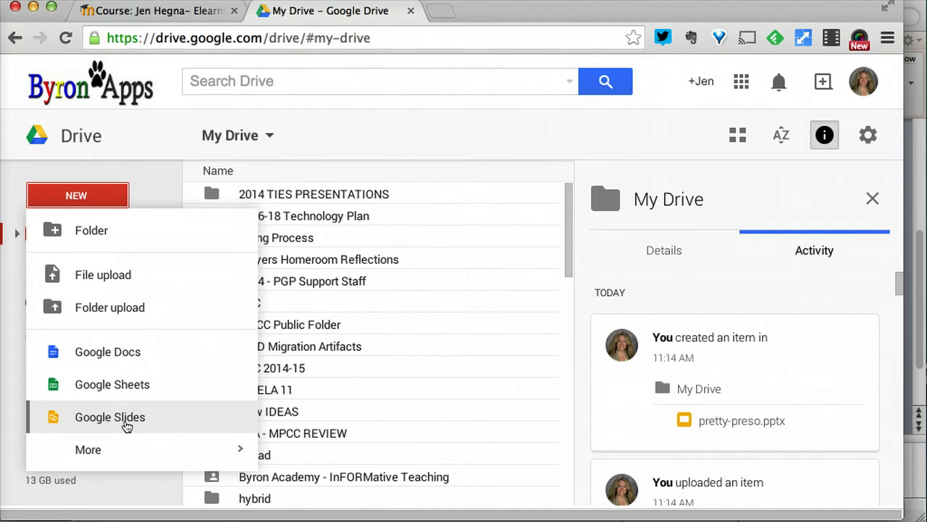
{"action": "left_click", "coordinate": [106, 278]}
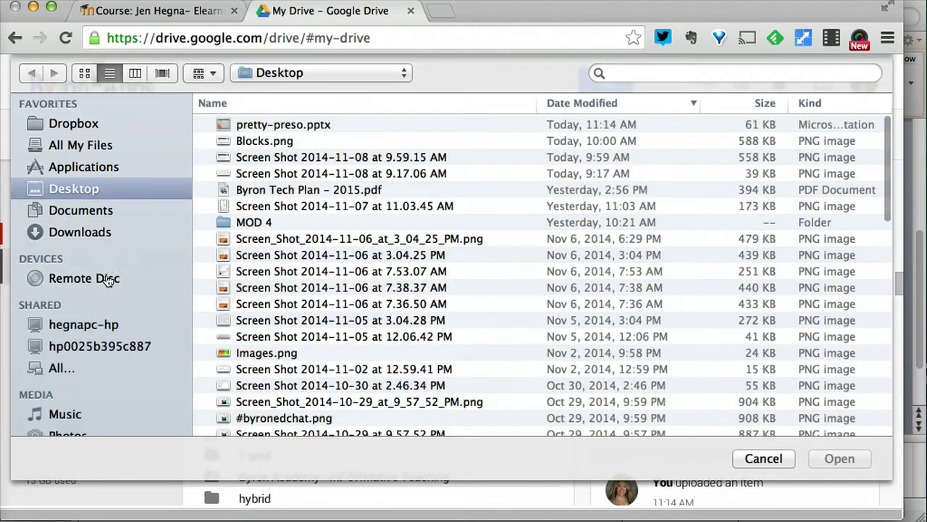
{"action": "left_click", "coordinate": [286, 129]}
{"action": "left_click", "coordinate": [839, 458]}
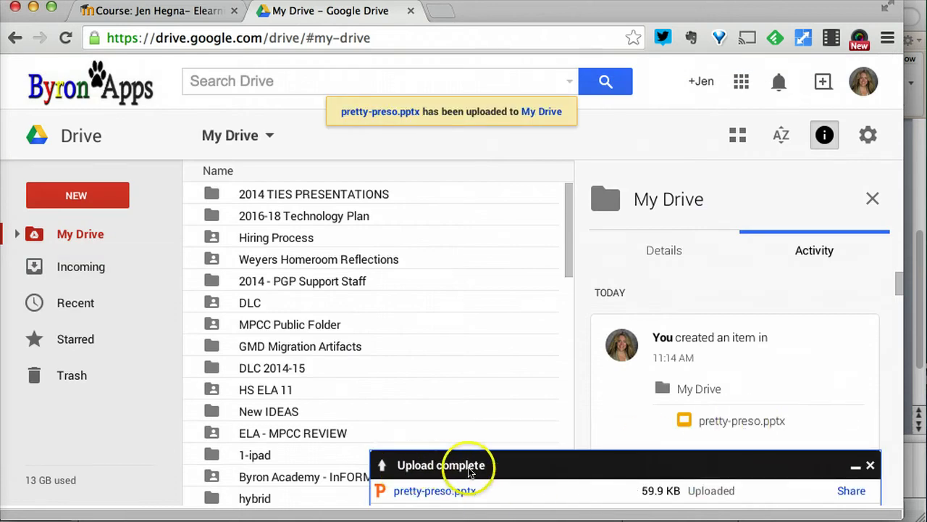
- Preview the uploaded pretty-preso.pptx and open it with Google Slides
{"action": "left_click", "coordinate": [428, 492]}
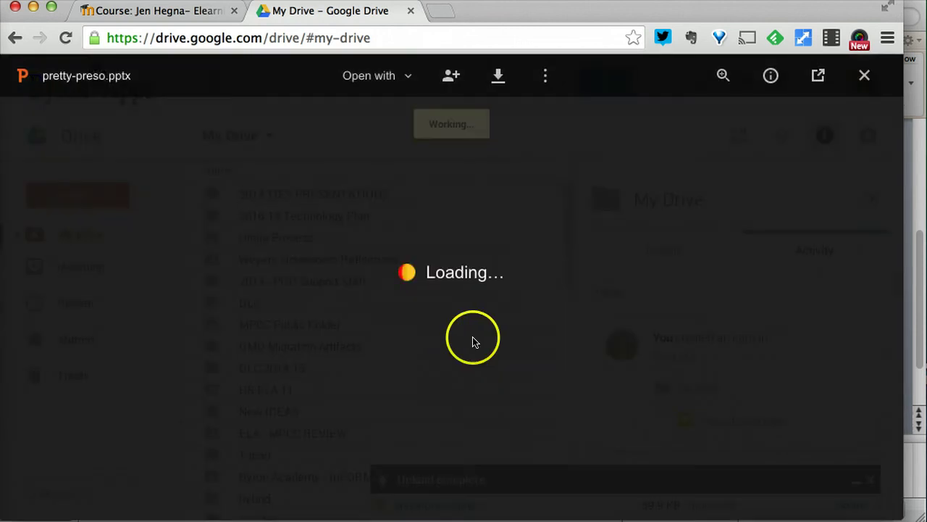
{"action": "scroll", "coordinate": [486, 304], "scroll_direction": "down", "scroll_amount": 5}
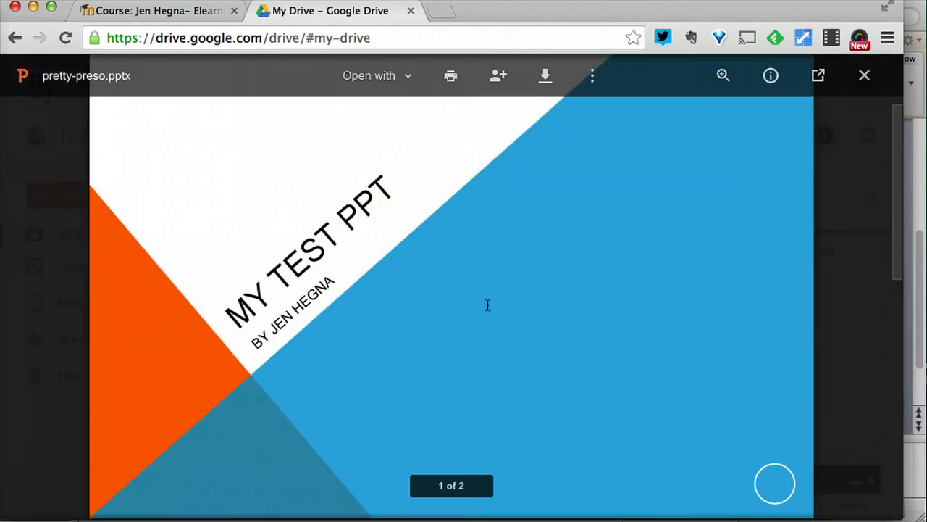
{"action": "scroll", "coordinate": [486, 305], "scroll_direction": "up", "scroll_amount": 4}
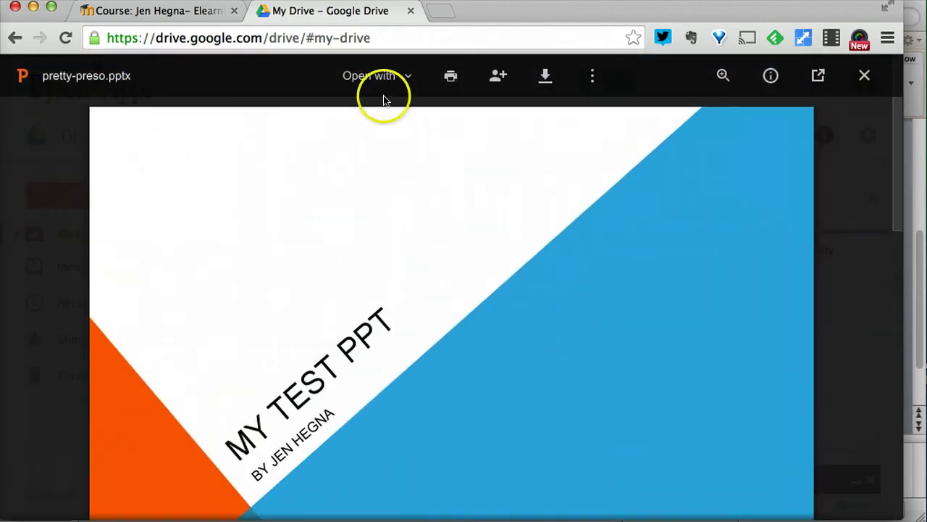
{"action": "left_click", "coordinate": [378, 72]}
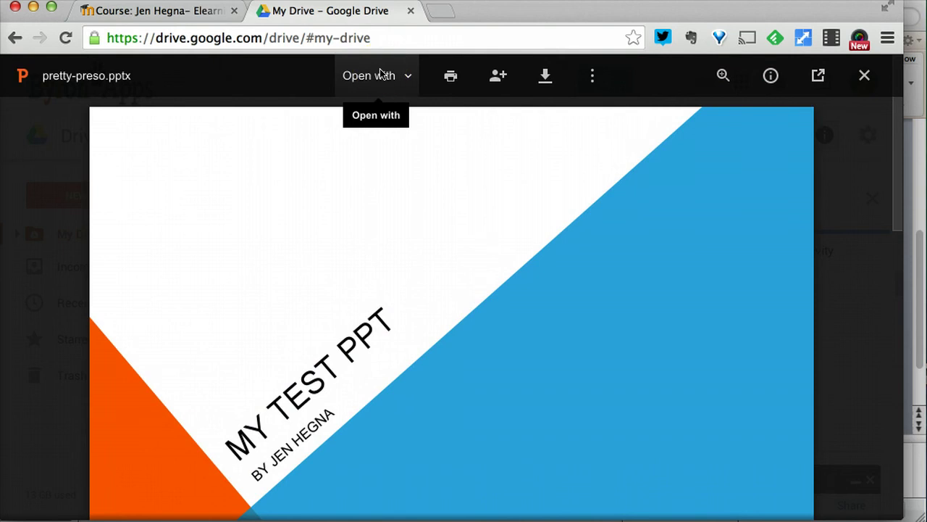
{"action": "left_click", "coordinate": [398, 169]}
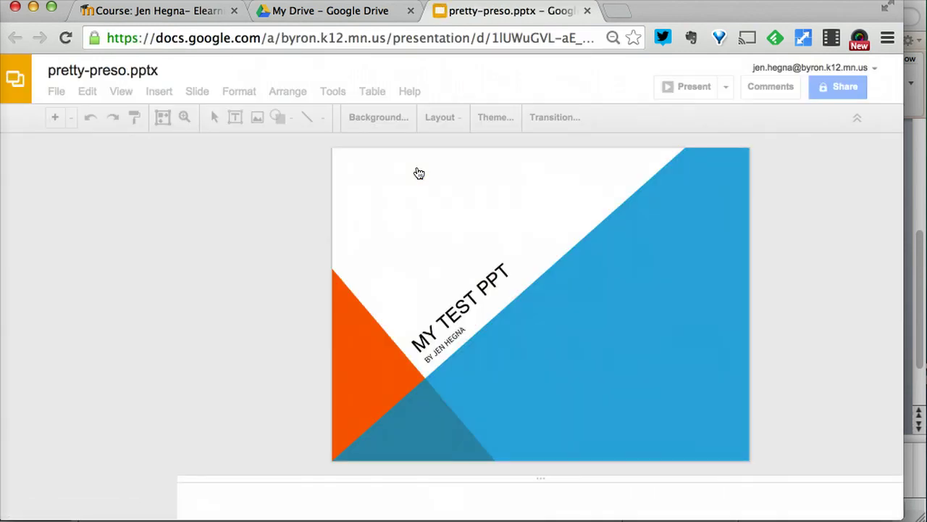
{"action": "left_click", "coordinate": [100, 178]}
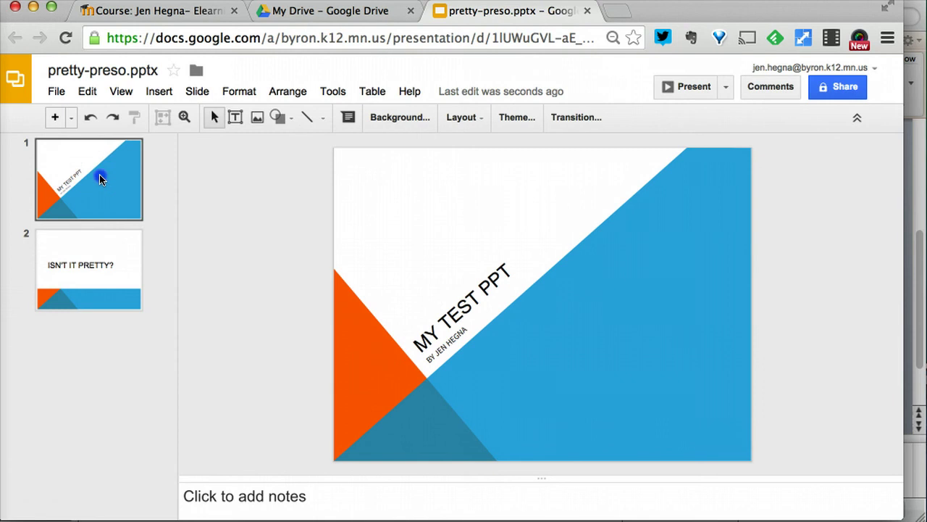
{"action": "left_click", "coordinate": [105, 276]}
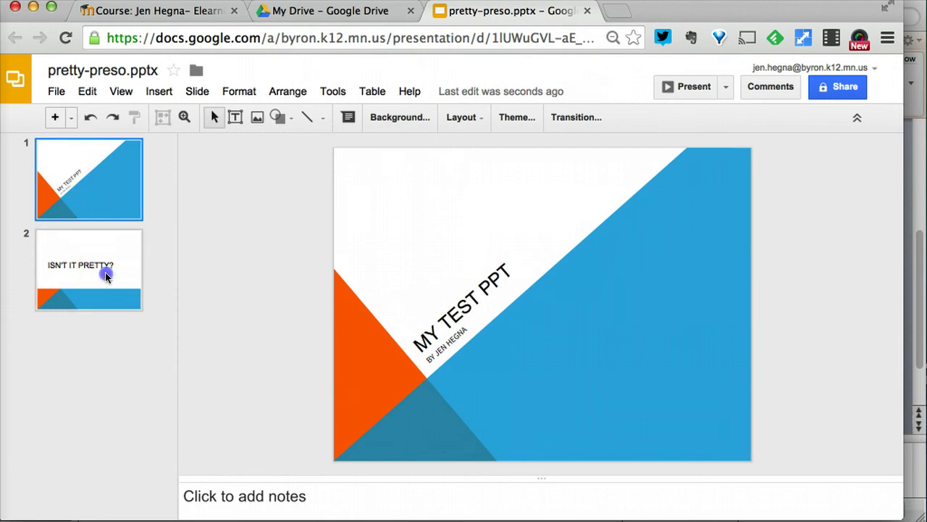
{"action": "left_click", "coordinate": [102, 204]}
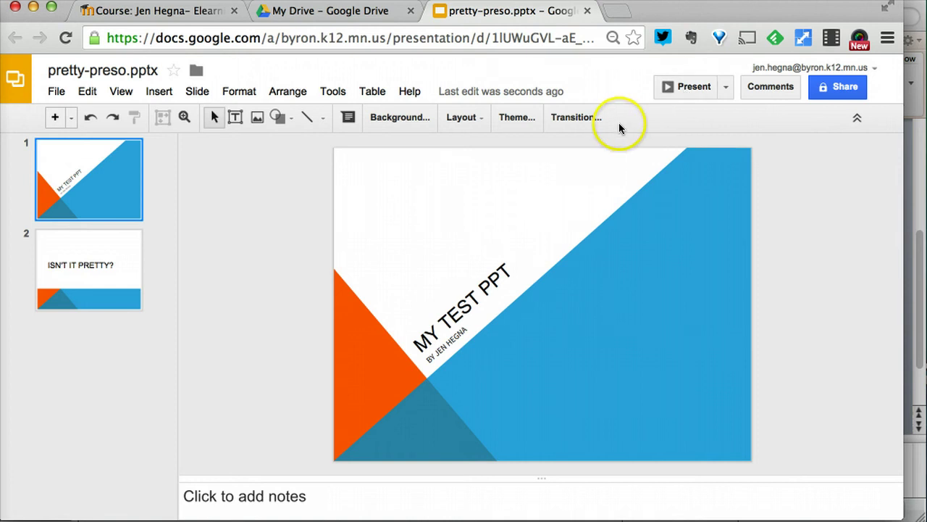
- Change link sharing to On - Anyone with the link can view, and save it
{"action": "left_click", "coordinate": [841, 90]}
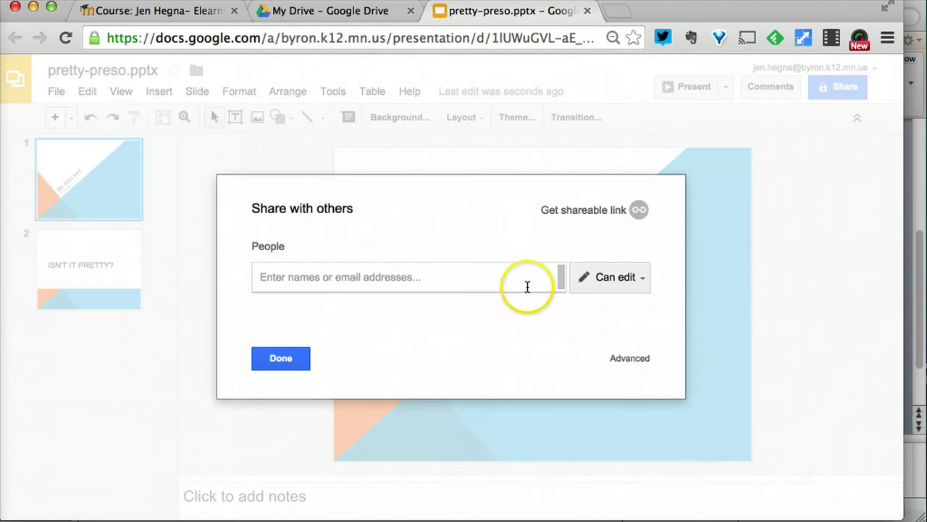
{"action": "left_click", "coordinate": [606, 289]}
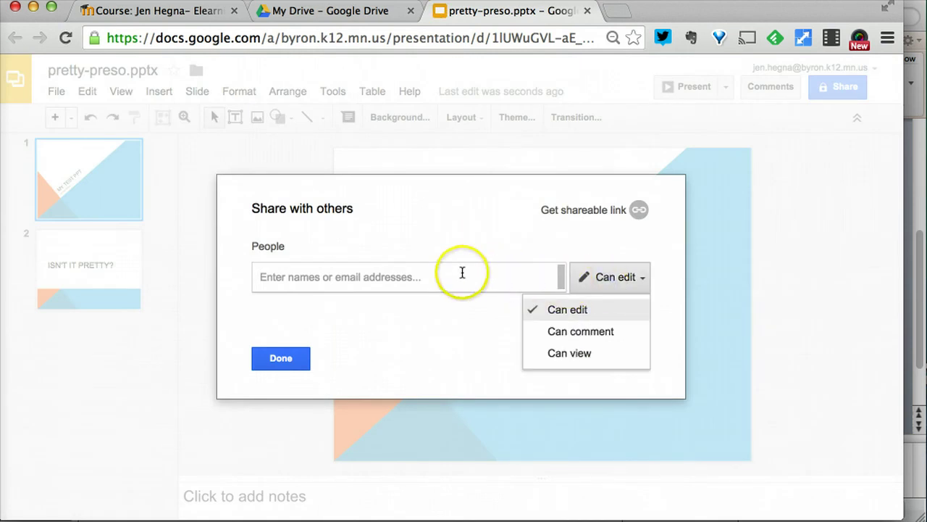
{"action": "left_click", "coordinate": [407, 356]}
{"action": "left_click", "coordinate": [625, 362]}
{"action": "left_click", "coordinate": [537, 210]}
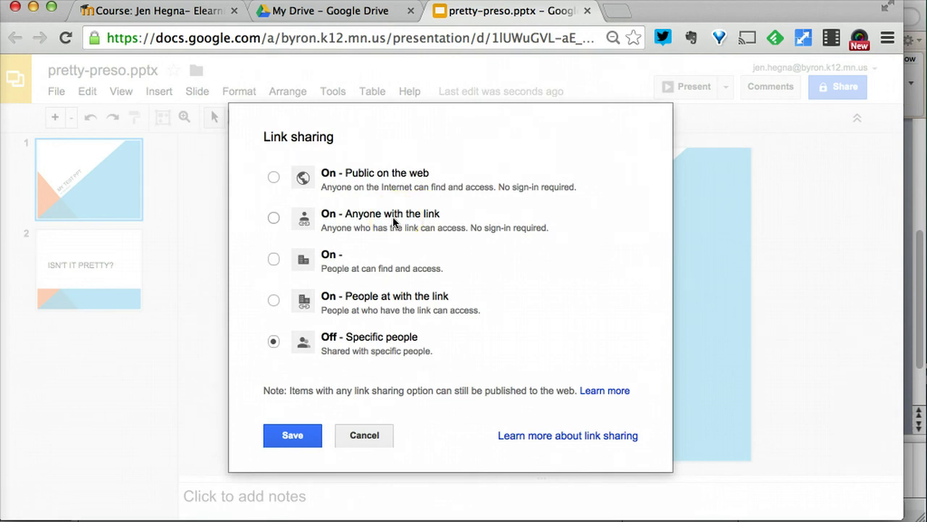
{"action": "left_click", "coordinate": [394, 218]}
{"action": "left_click", "coordinate": [294, 463]}
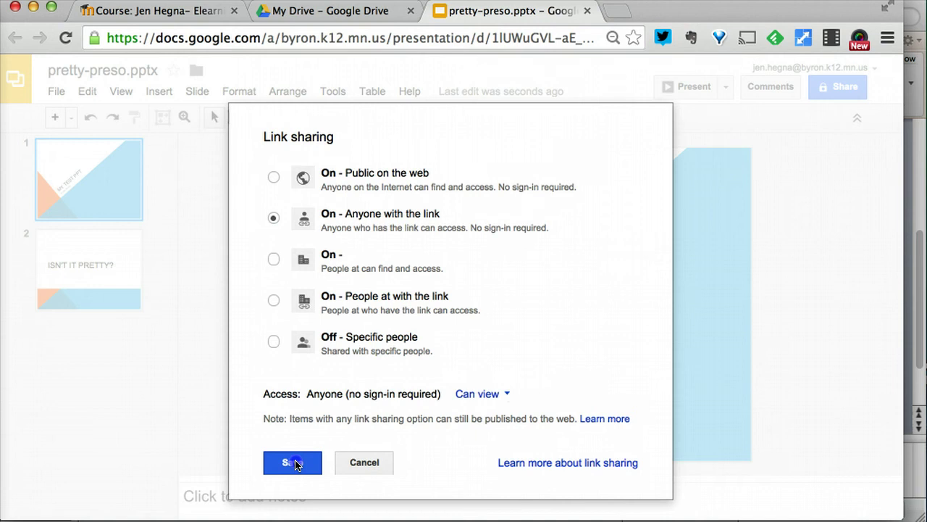
{"action": "left_click", "coordinate": [271, 485]}
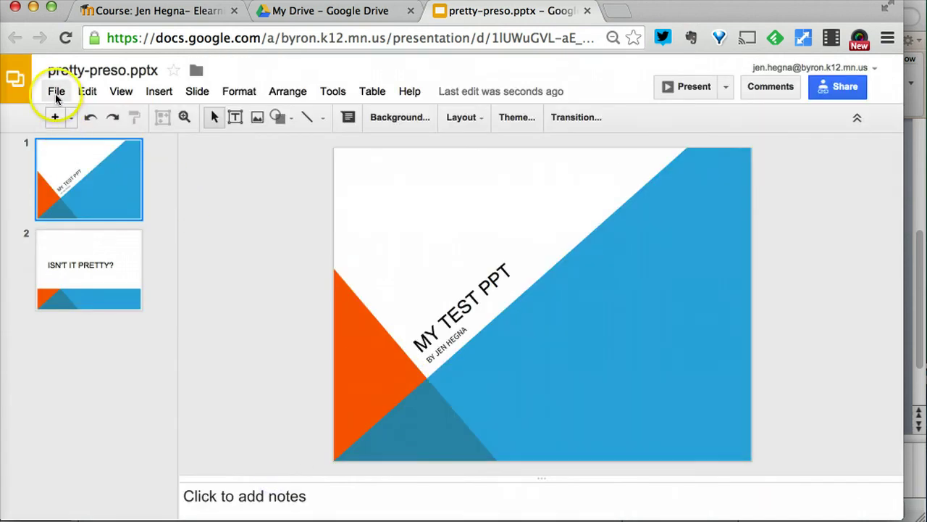
- Publish the presentation to the web from the File menu
{"action": "left_click", "coordinate": [57, 94]}
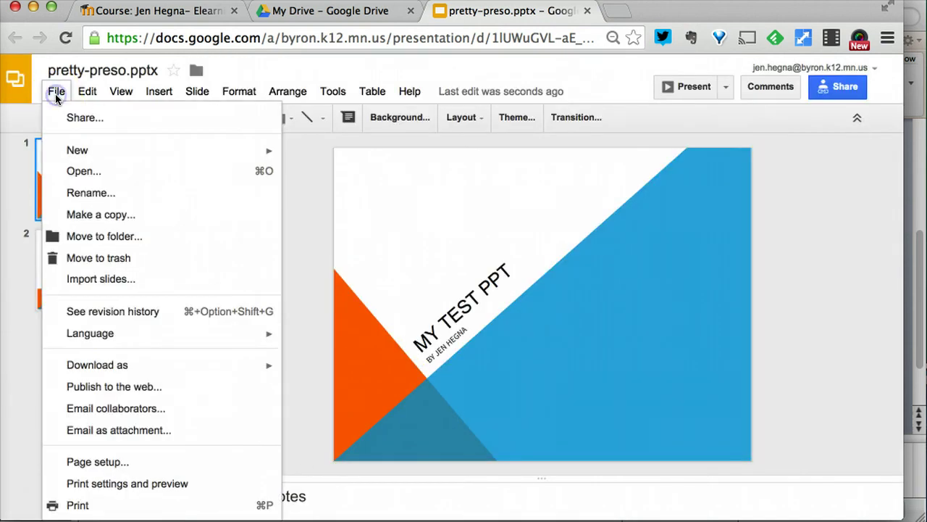
{"action": "left_click", "coordinate": [132, 386]}
{"action": "left_click", "coordinate": [294, 398]}
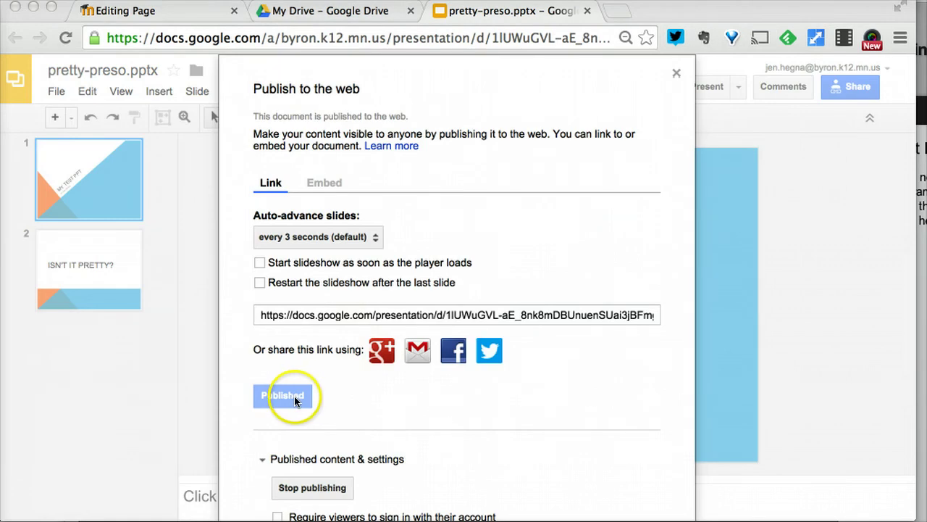
- Set the embed slide size to Small (480x389), then stop and republish to generate the iframe code
{"action": "left_click", "coordinate": [324, 183]}
{"action": "left_click", "coordinate": [329, 236]}
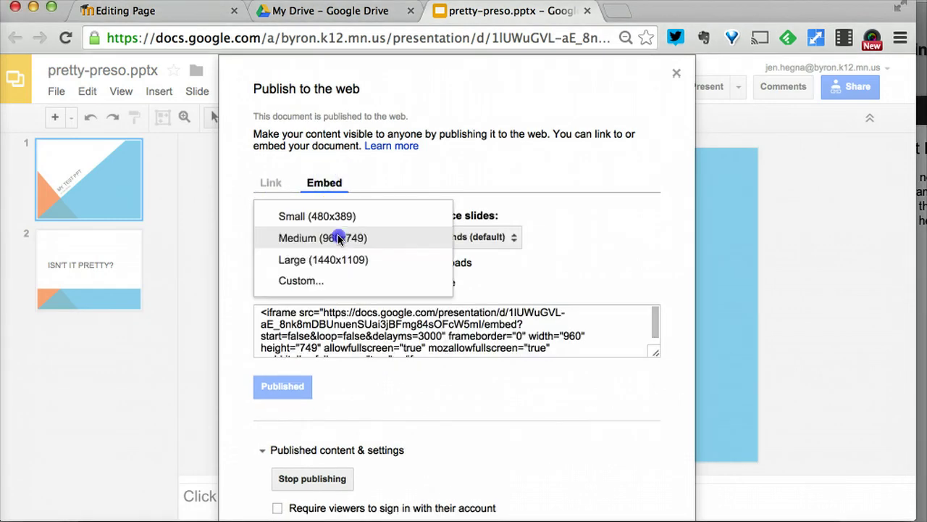
{"action": "left_click", "coordinate": [339, 217]}
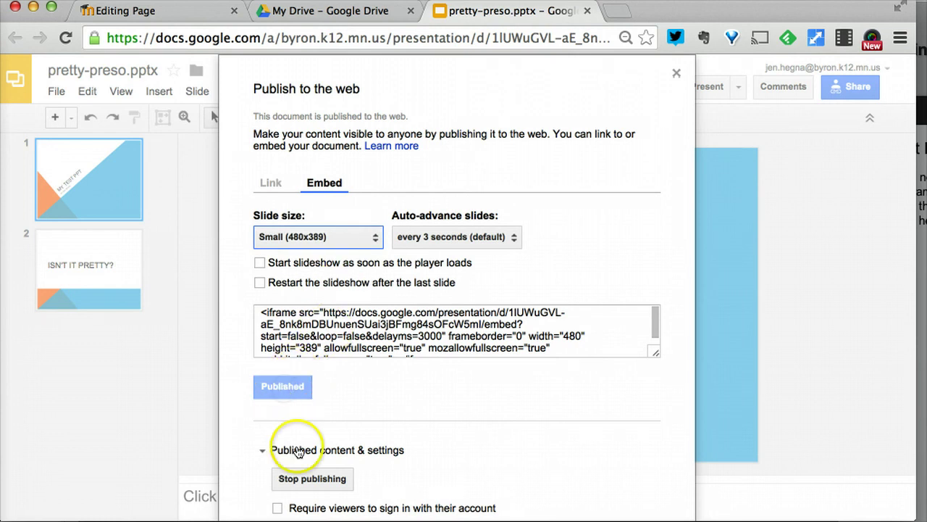
{"action": "left_click", "coordinate": [312, 479]}
{"action": "left_click", "coordinate": [694, 233]}
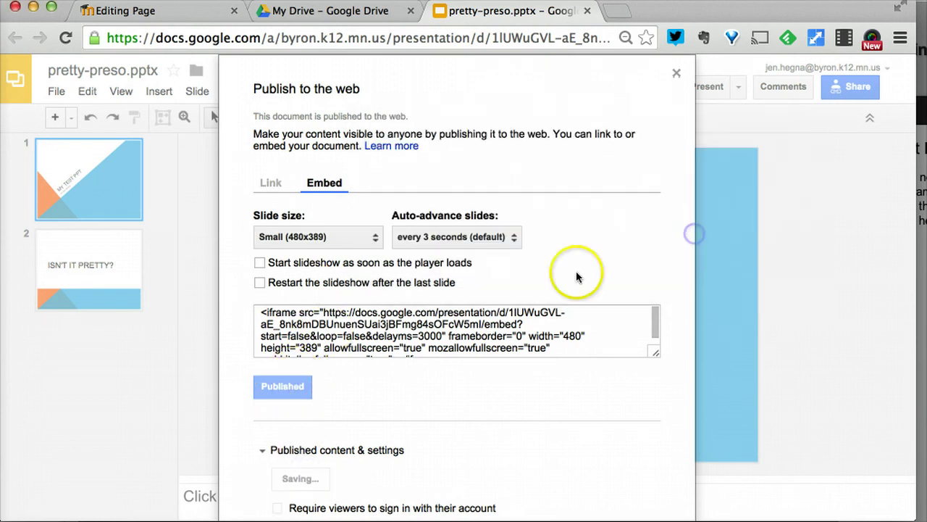
{"action": "left_click", "coordinate": [287, 345]}
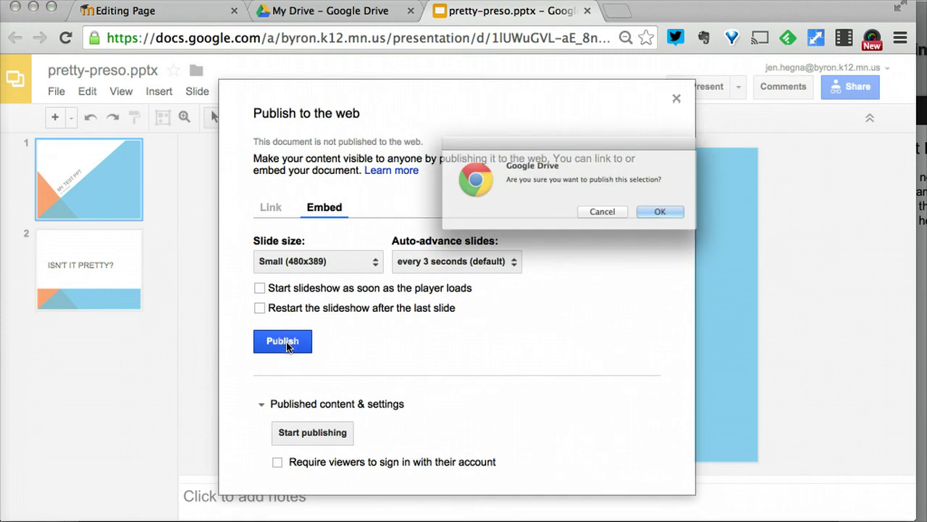
{"action": "left_click", "coordinate": [710, 224]}
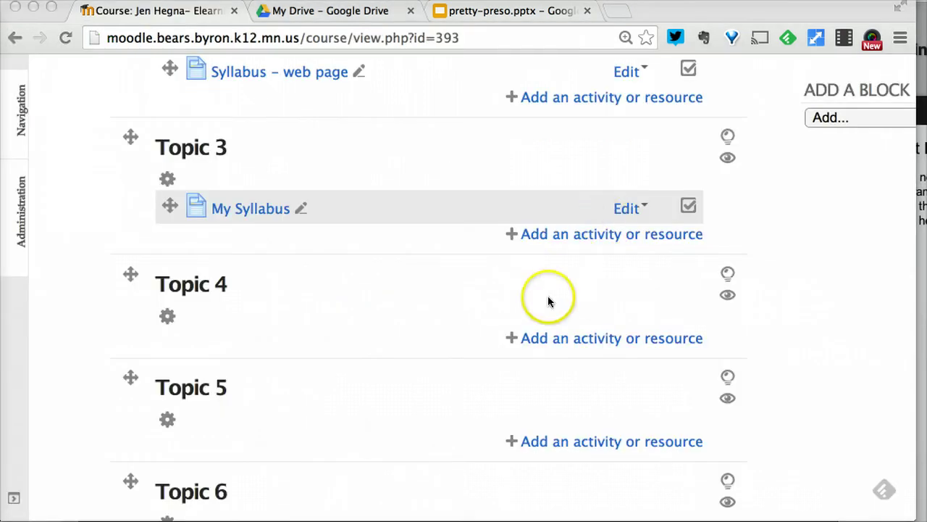
- Add a new Page resource to Topic 3
{"action": "left_click", "coordinate": [579, 227]}
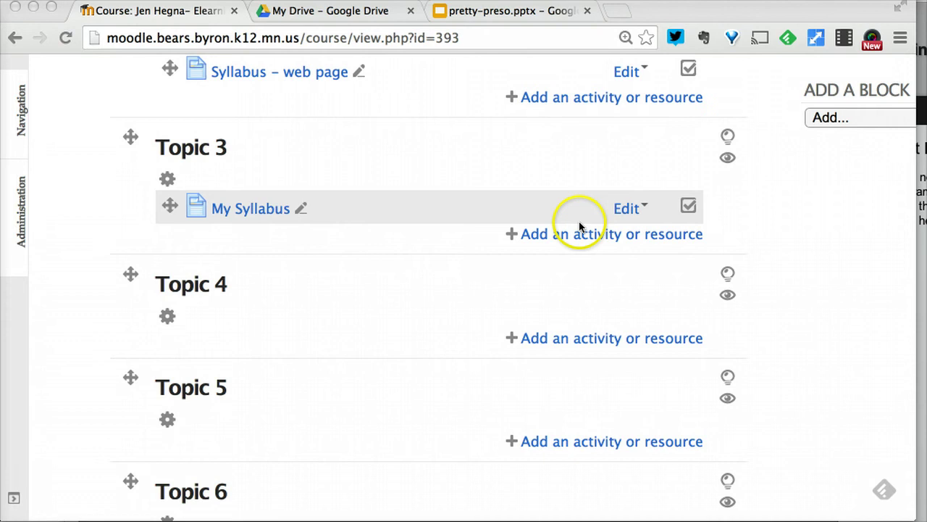
{"action": "scroll", "coordinate": [579, 225], "scroll_direction": "up", "scroll_amount": 1}
{"action": "left_click", "coordinate": [580, 245]}
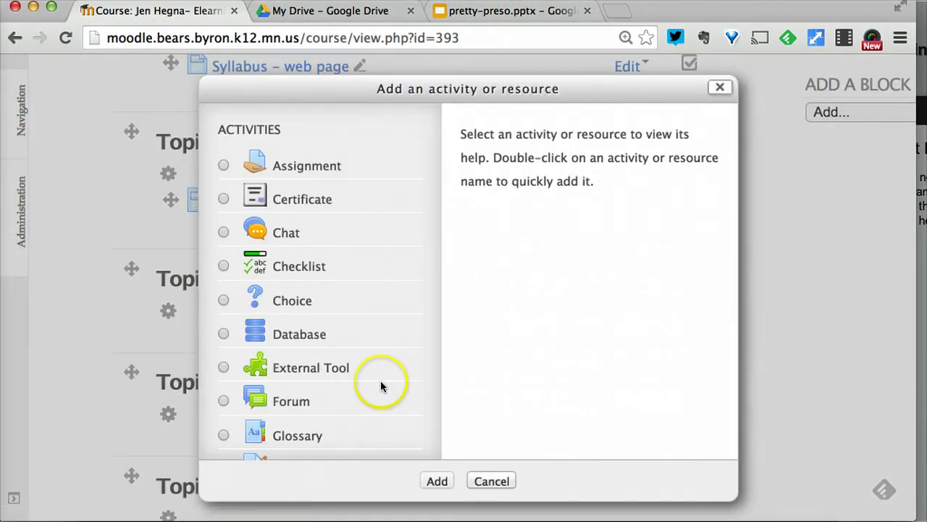
{"action": "scroll", "coordinate": [377, 380], "scroll_direction": "down", "scroll_amount": 5}
{"action": "scroll", "coordinate": [374, 377], "scroll_direction": "down", "scroll_amount": 5}
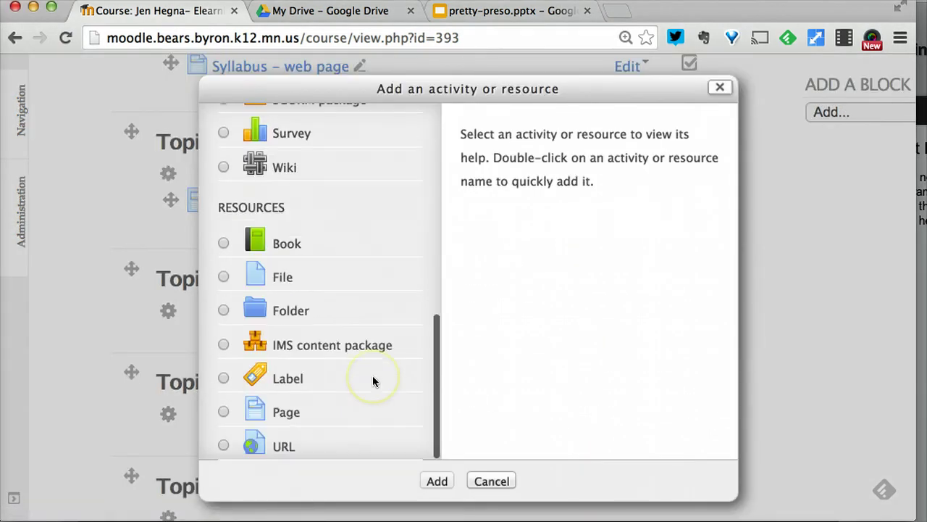
{"action": "left_click", "coordinate": [286, 412]}
{"action": "left_click", "coordinate": [432, 478]}
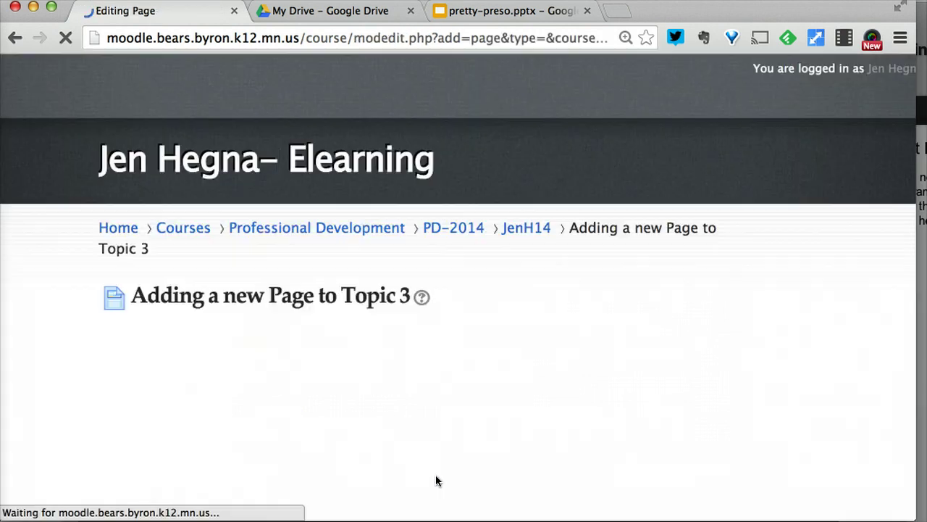
- Name the page 'My Presentation' and move to its Page content field
{"action": "left_click", "coordinate": [374, 412]}
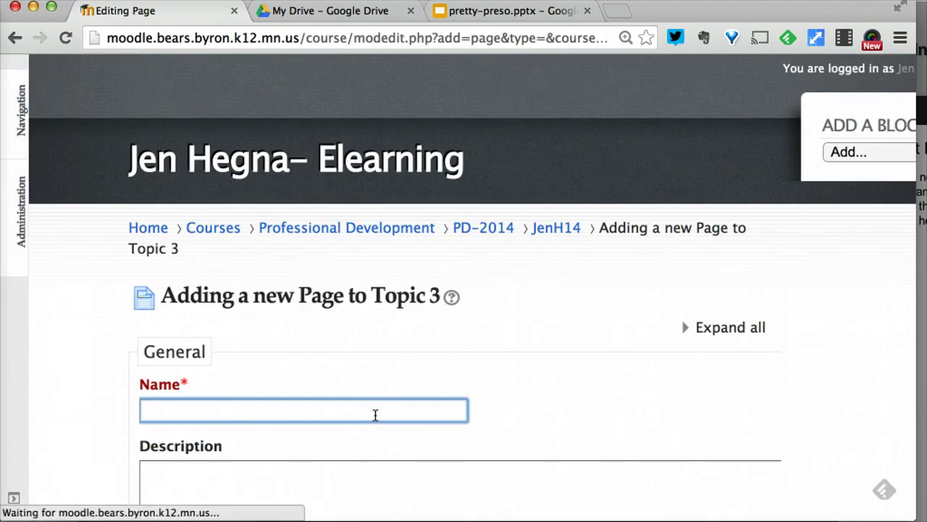
{"action": "type", "text": "My Presentation"}
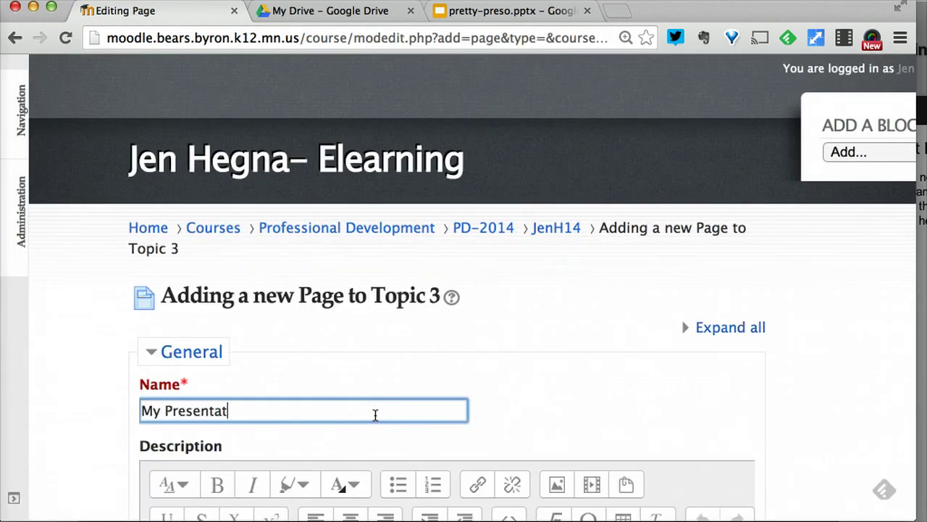
{"action": "left_click", "coordinate": [375, 410]}
{"action": "scroll", "coordinate": [468, 392], "scroll_direction": "down", "scroll_amount": 10}
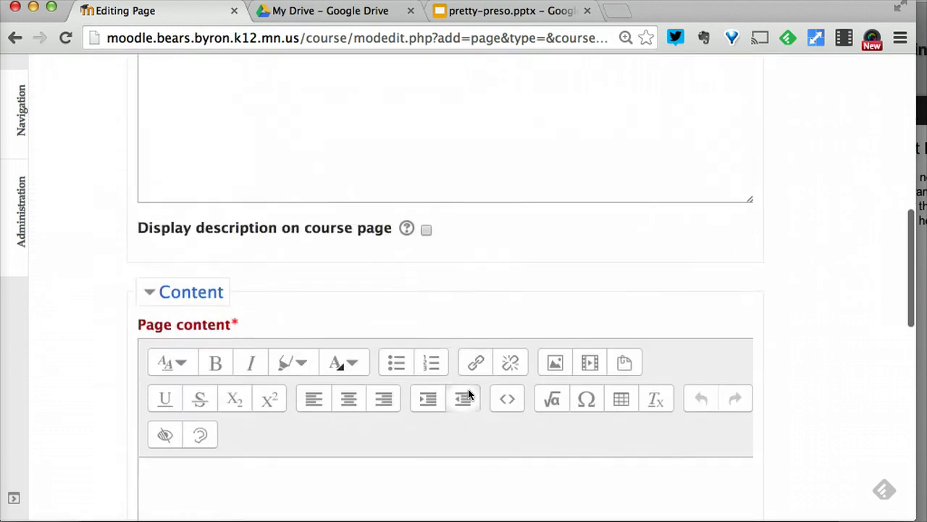
{"action": "left_click", "coordinate": [420, 387]}
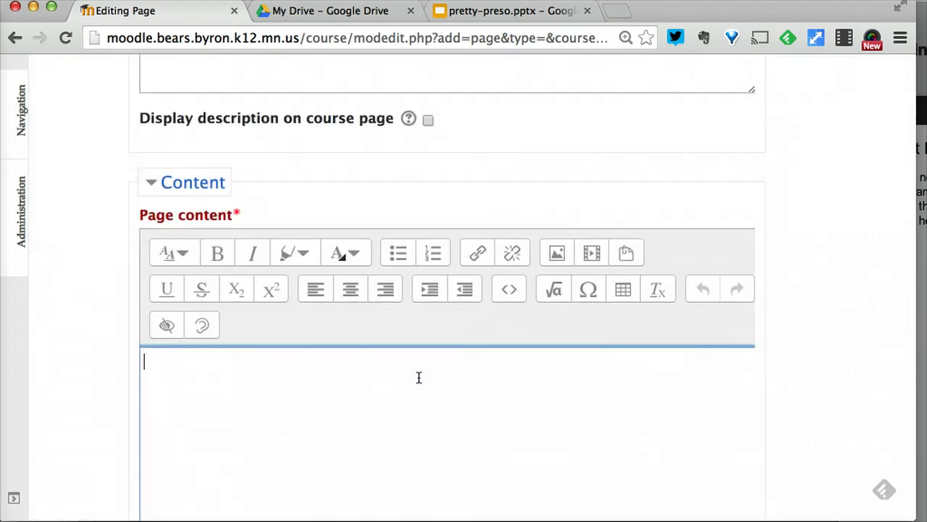
- Enter the intro 'Here is a 2 slide presentation' and paste the slideshow embed code in HTML view
{"action": "type", "text": "Here is a 2 s"}
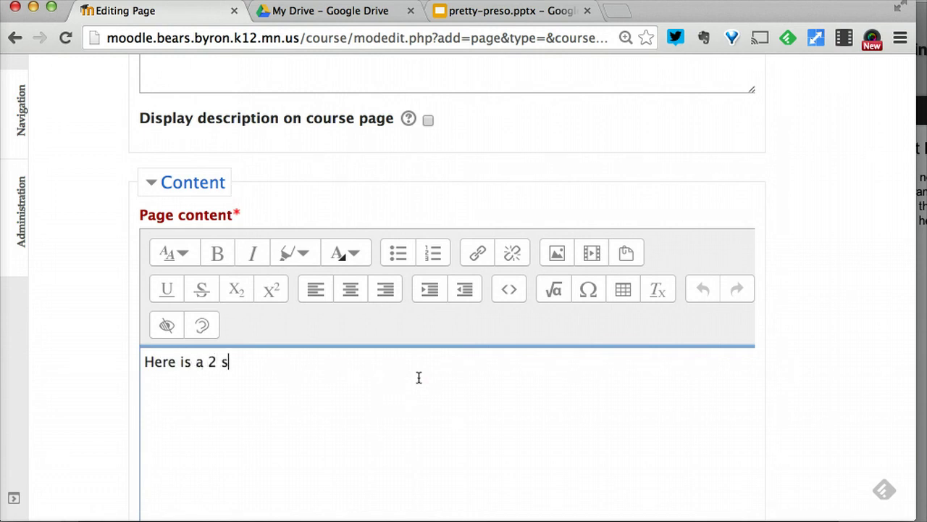
{"action": "type", "text": "lide presentation."}
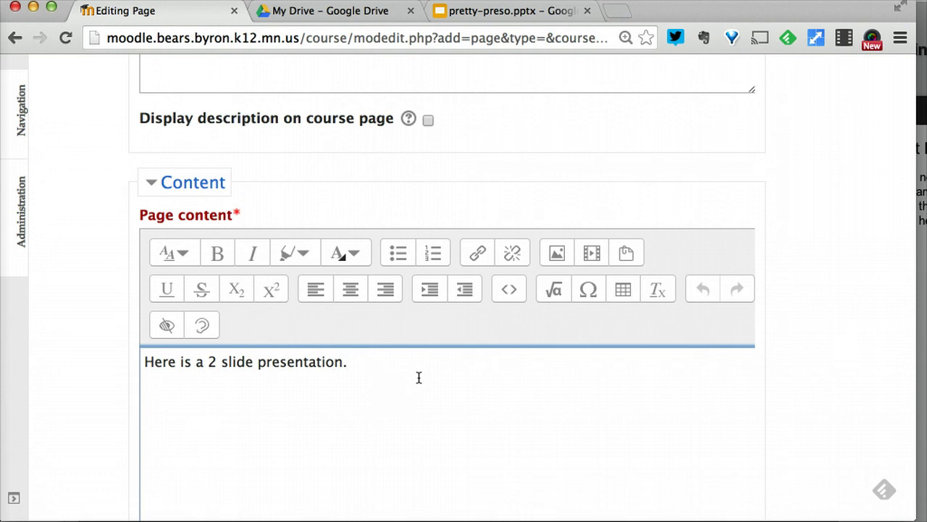
{"action": "left_click", "coordinate": [508, 289]}
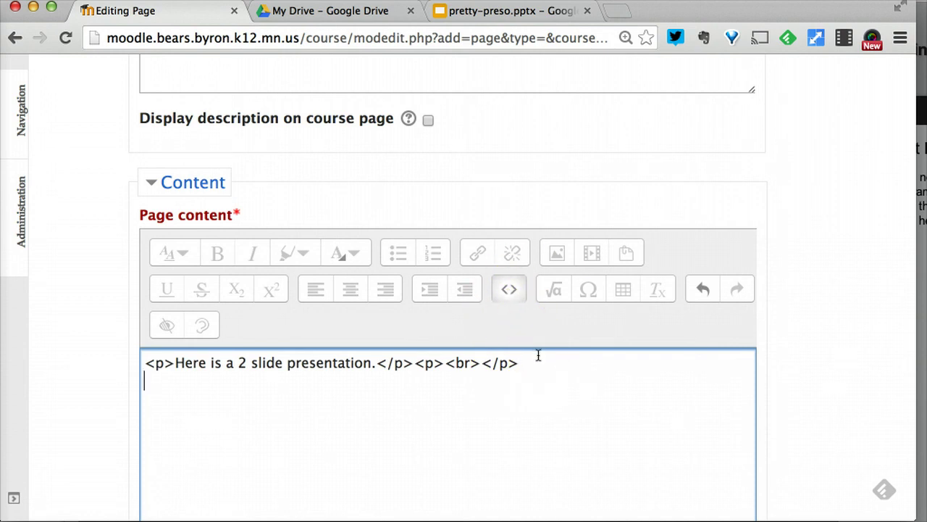
{"action": "type", "text": "<iframe src=\"https://docs.google.com/presentation/d/1IUWuCVL-aE_8nk8mDBUnuenSUai3jBFmg84sOFcW5mI/embed?start=false&loop=false&delayms=3000\" frameborder=\"0\" width=\"480\" height=\"389\" allowfullscreen=\"true\" mozallowfullscreen=\"true\" webkitallowfullscreen=\"true\"></iframe>"}
{"action": "scroll", "coordinate": [697, 393], "scroll_direction": "down", "scroll_amount": 10}
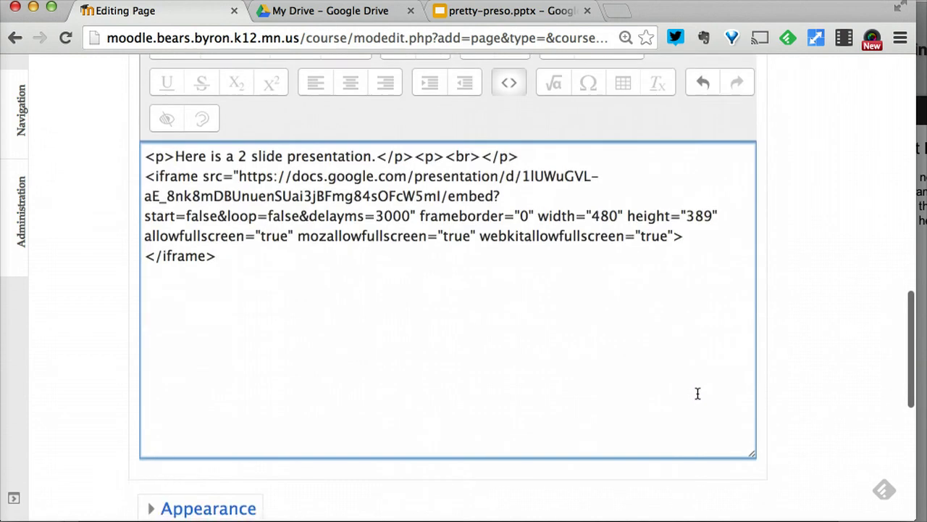
{"action": "scroll", "coordinate": [697, 394], "scroll_direction": "down", "scroll_amount": 4}
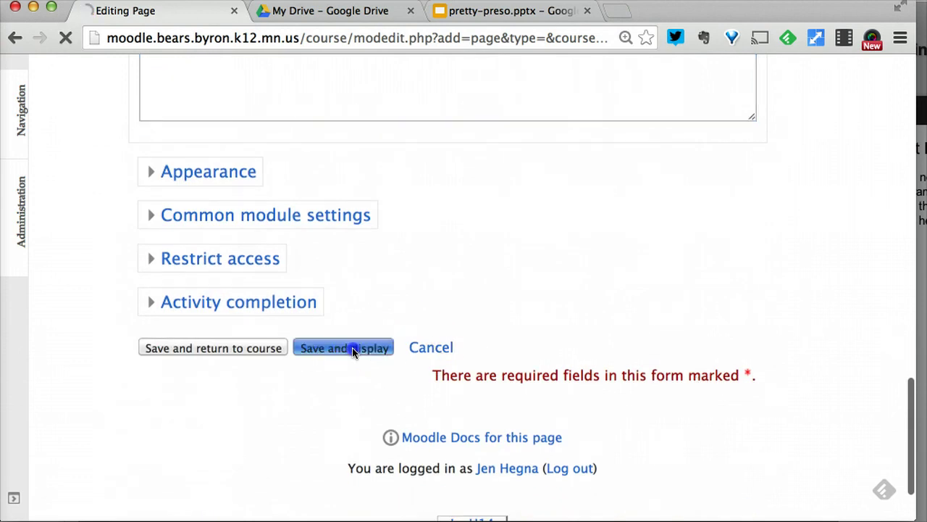
{"action": "scroll", "coordinate": [693, 334], "scroll_direction": "down", "scroll_amount": 5}
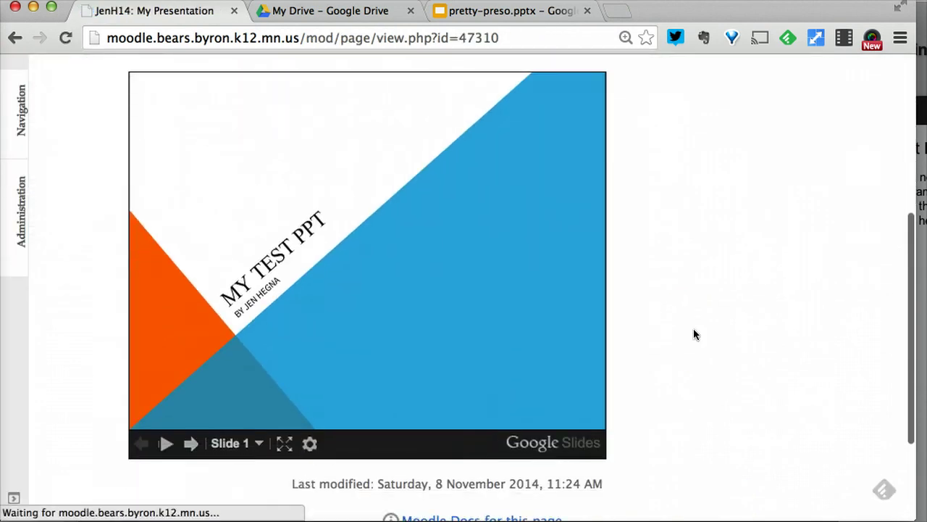
{"action": "left_click", "coordinate": [239, 408]}
{"action": "left_click", "coordinate": [191, 445]}
{"action": "left_click", "coordinate": [143, 445]}
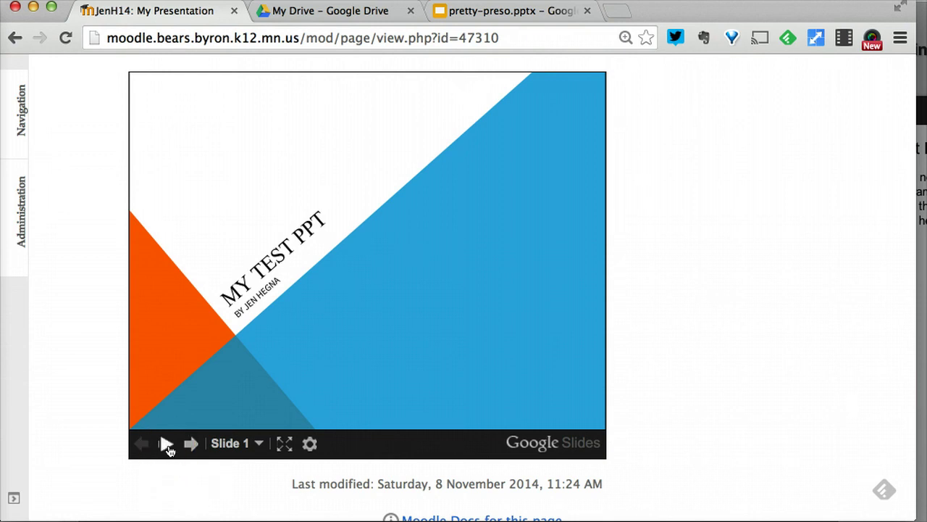
{"action": "left_click", "coordinate": [265, 451]}
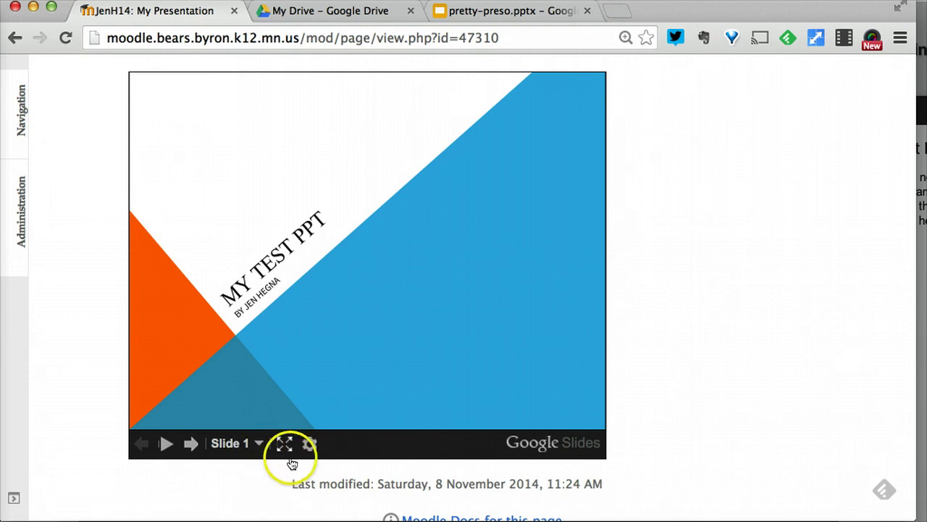